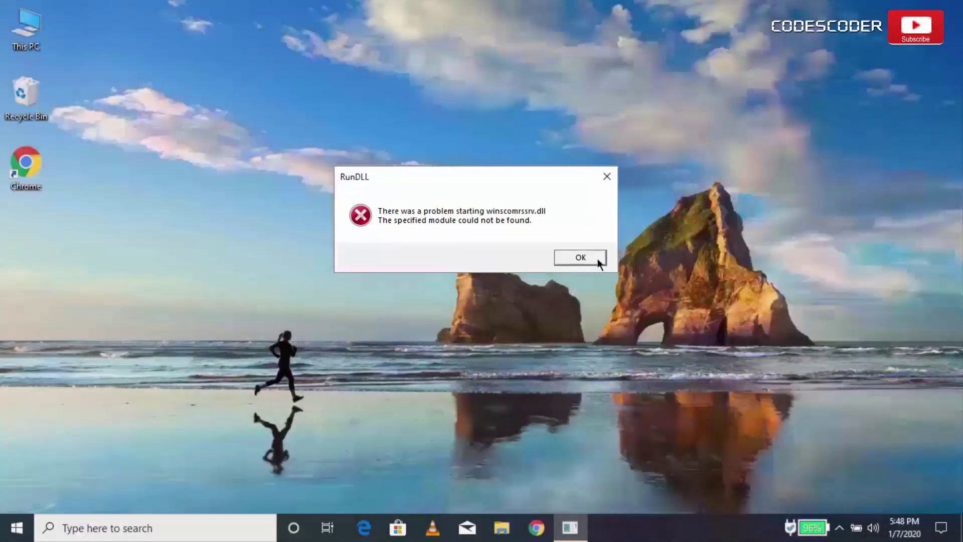
# - Dismiss the RunDLL error about the missing winscomrssrv.dll
pyautogui.click(598, 261)
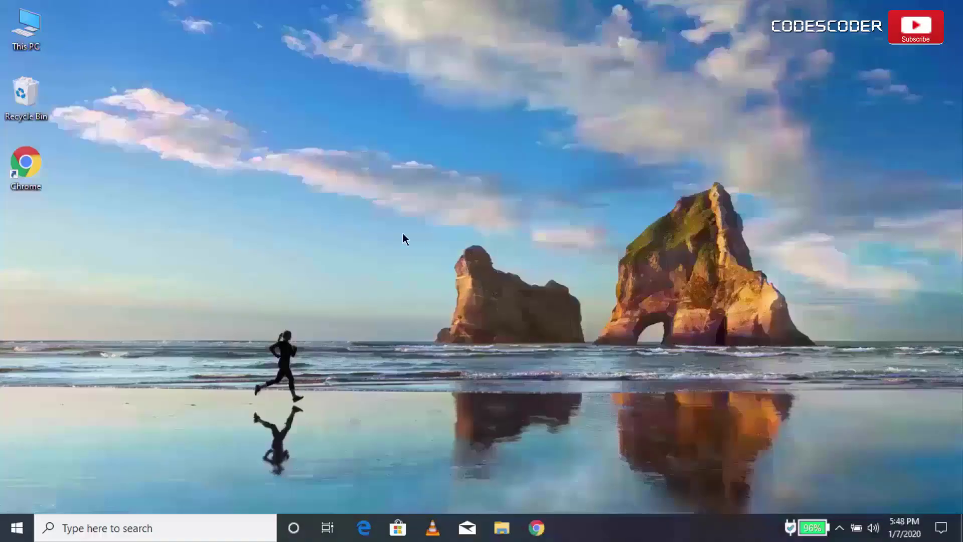
# - Launch Chrome and run a Google search for 'autoruns for windows'
pyautogui.doubleClick(43, 175)
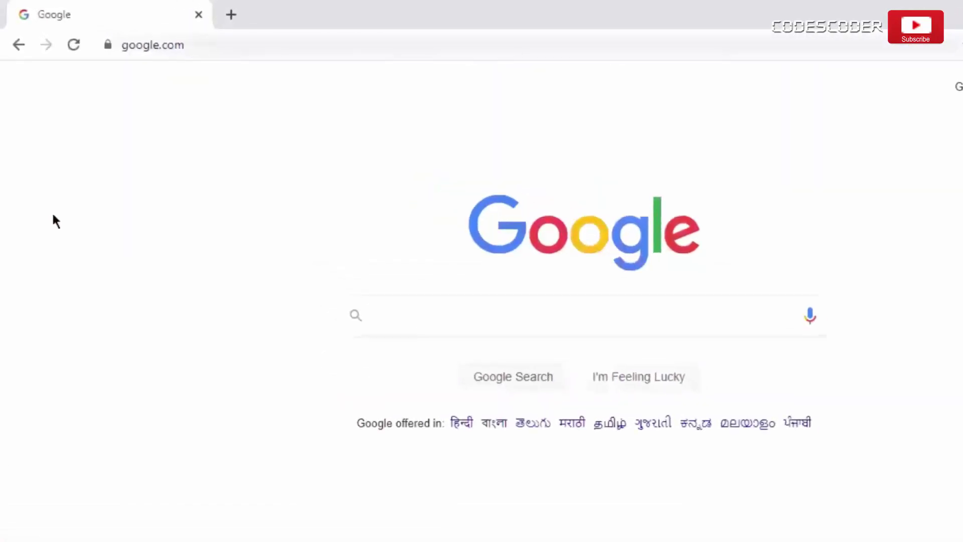
pyautogui.write('autoruns for windo')
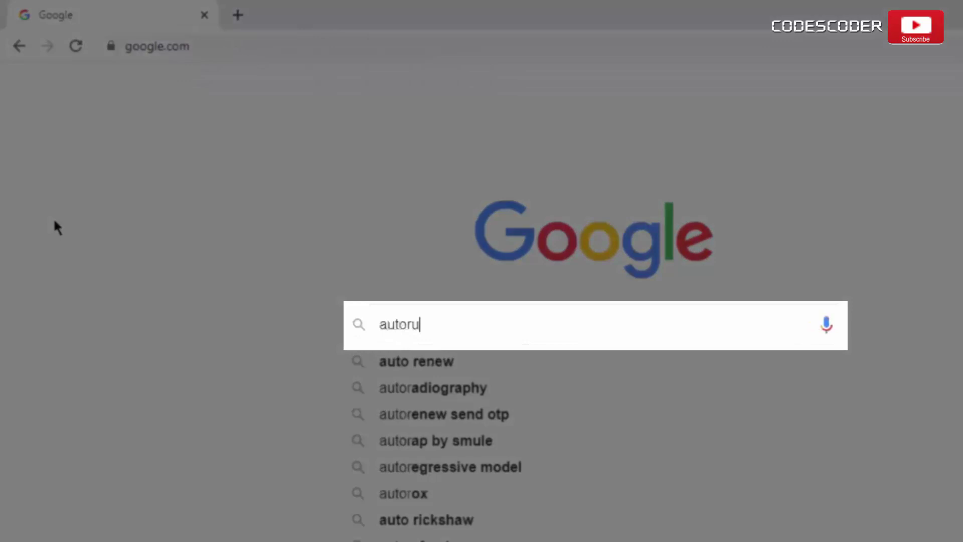
pyautogui.write('ws')
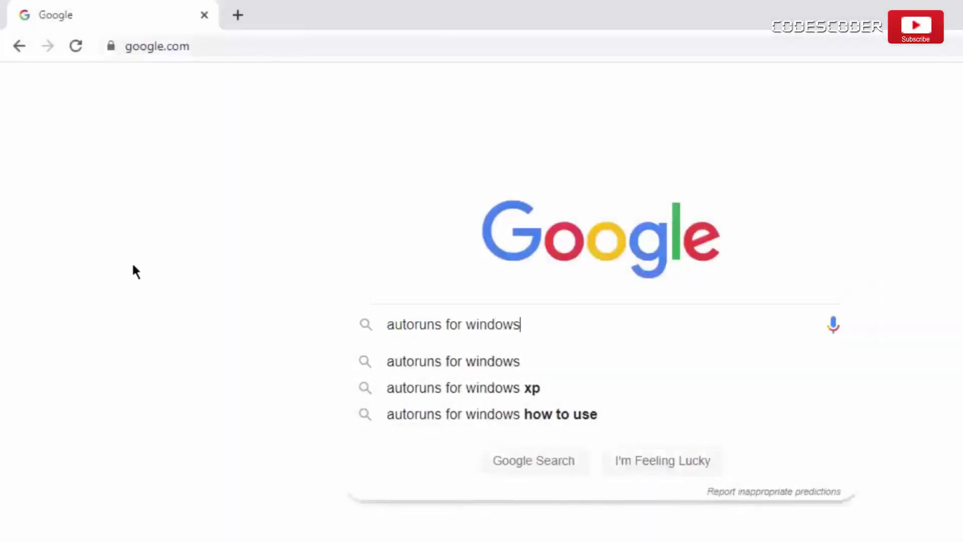
pyautogui.click(496, 468)
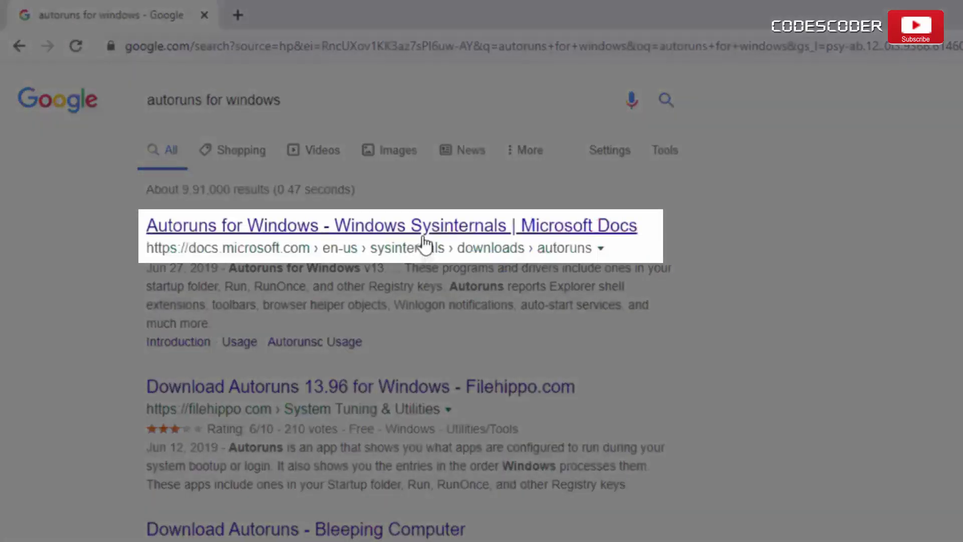
# - From the Microsoft Docs Sysinternals page, download the Autoruns and Autorunsc zip to the desktop
pyautogui.click(423, 235)
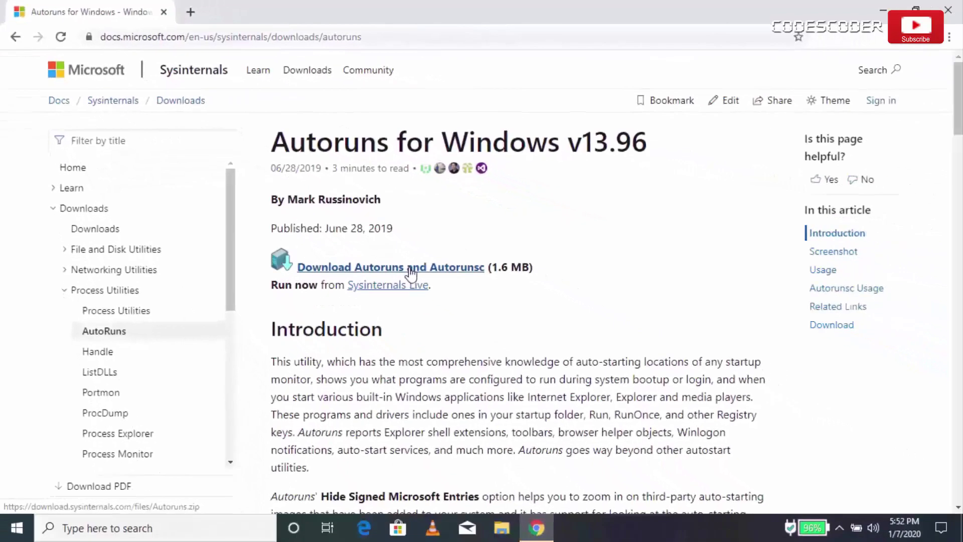
pyautogui.click(410, 273)
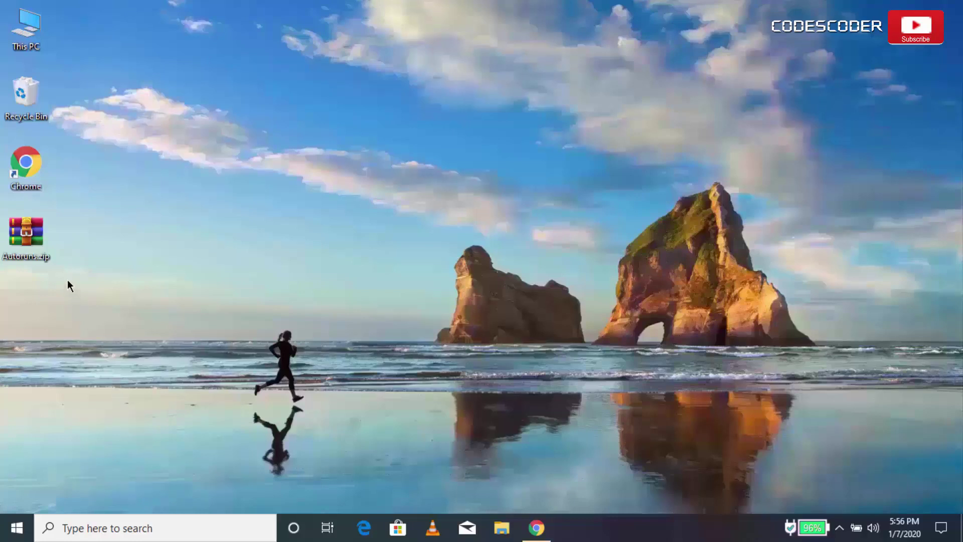
# - Extract Autoruns.zip with 'Extract to Autoruns\' to create the Autoruns folder
pyautogui.rightClick(41, 235)
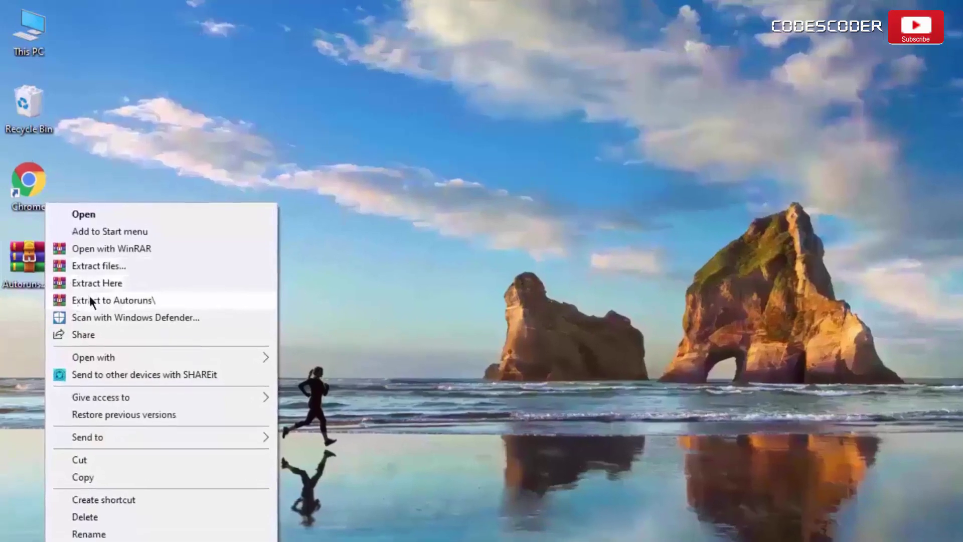
pyautogui.click(88, 282)
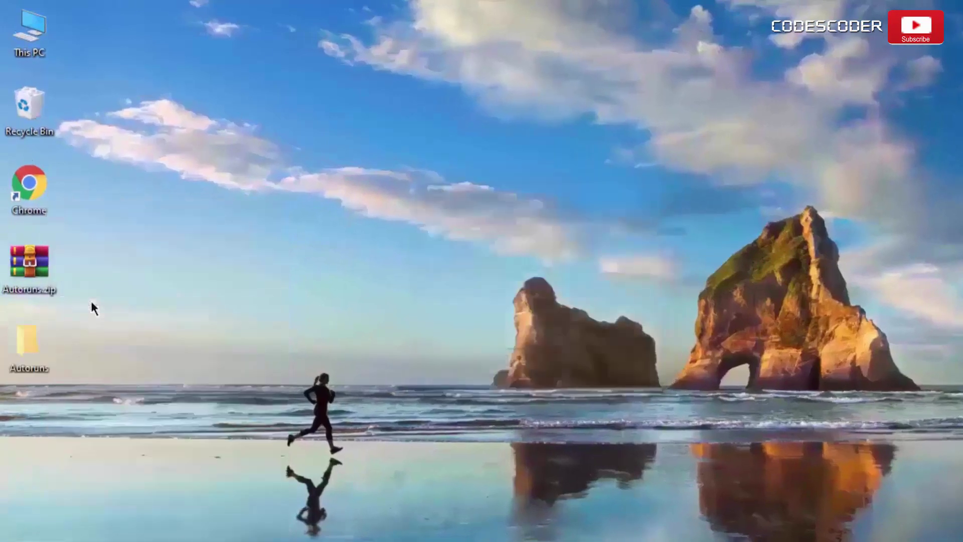
# - In the extracted Autoruns folder, run Autoruns64.exe as administrator
pyautogui.doubleClick(37, 351)
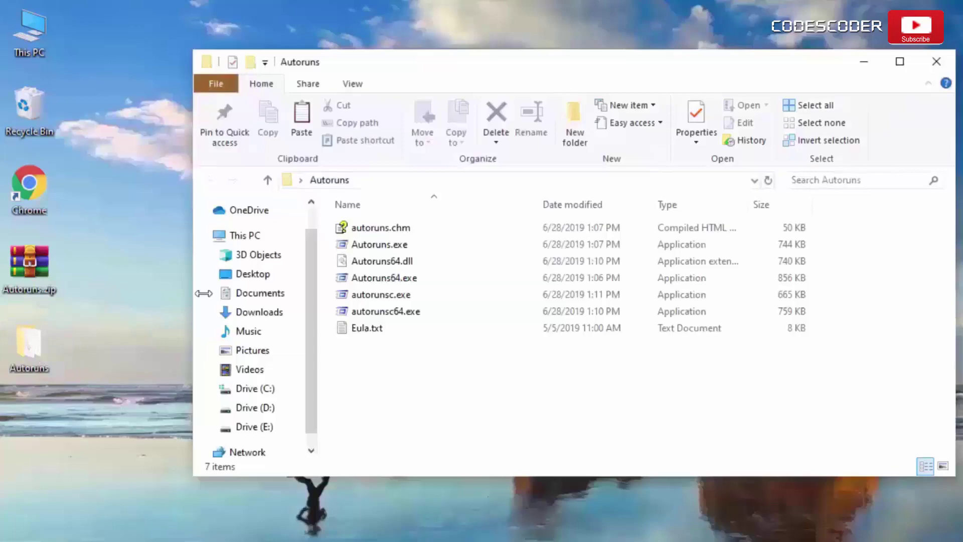
pyautogui.click(417, 245)
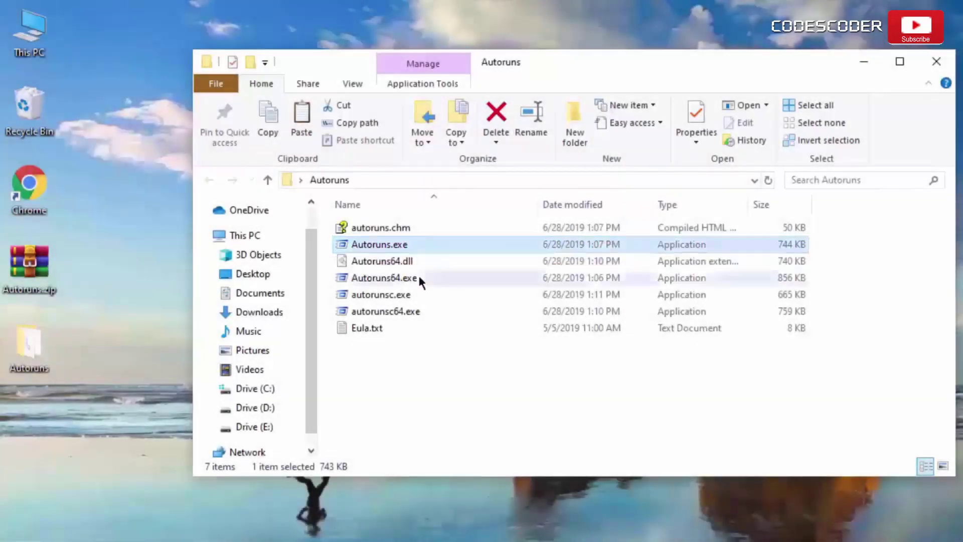
pyautogui.click(419, 279)
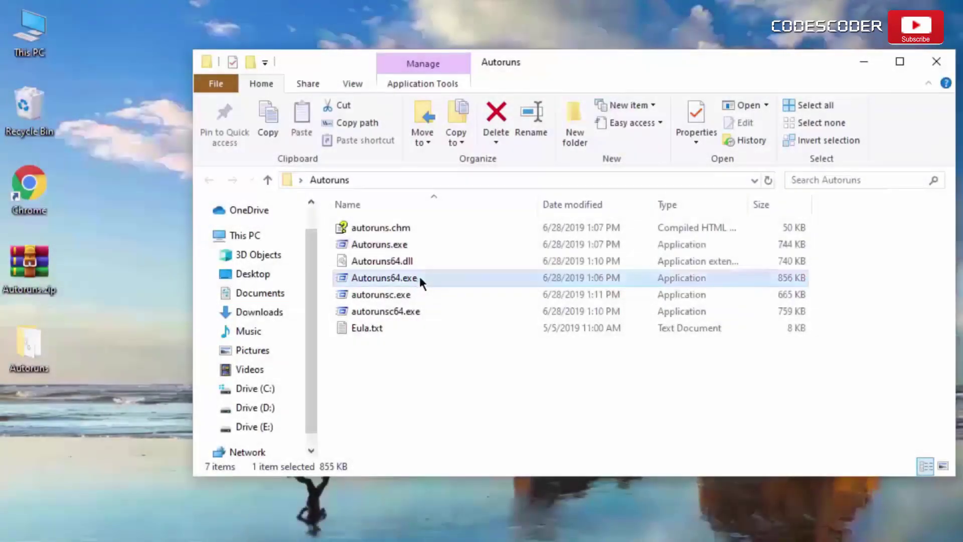
pyautogui.rightClick(420, 283)
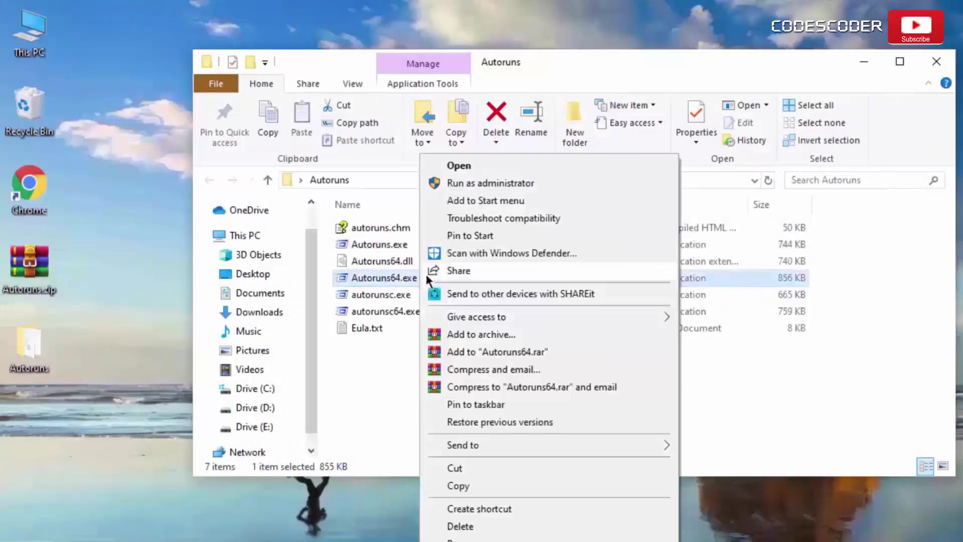
pyautogui.click(554, 188)
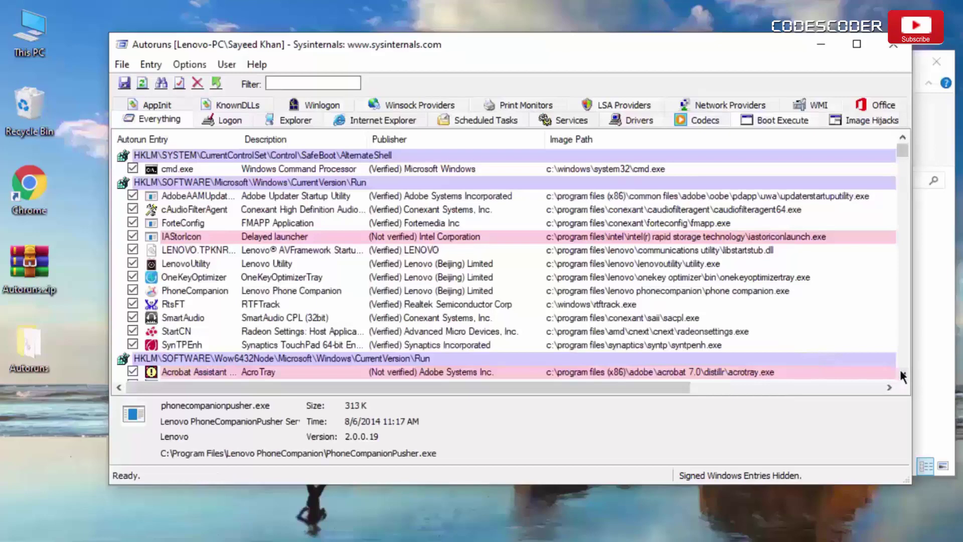
# - On the Everything tab, select the yellow StratupCheck Library.dll and winscomrssrv.dll rows
pyautogui.moveTo(901, 373); pyautogui.dragTo(900, 372)
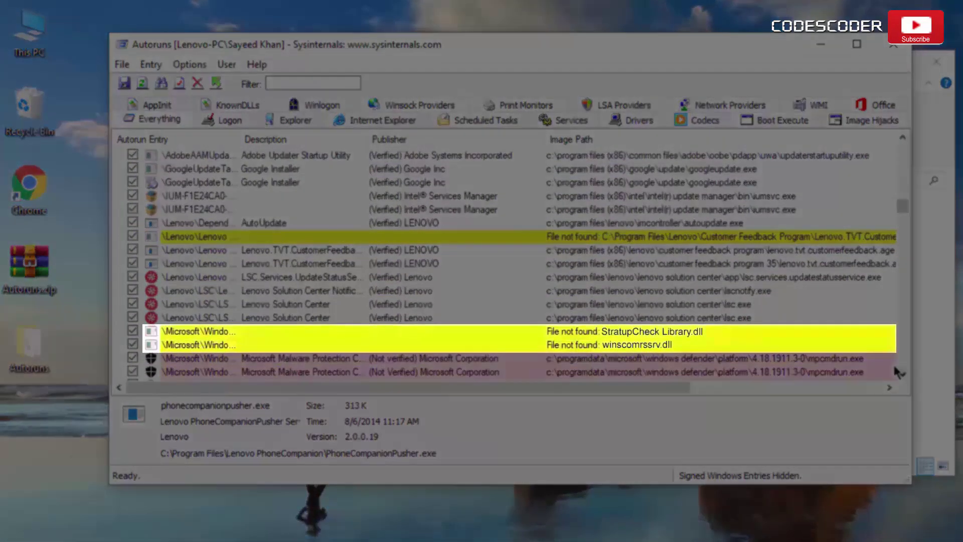
pyautogui.click(865, 332)
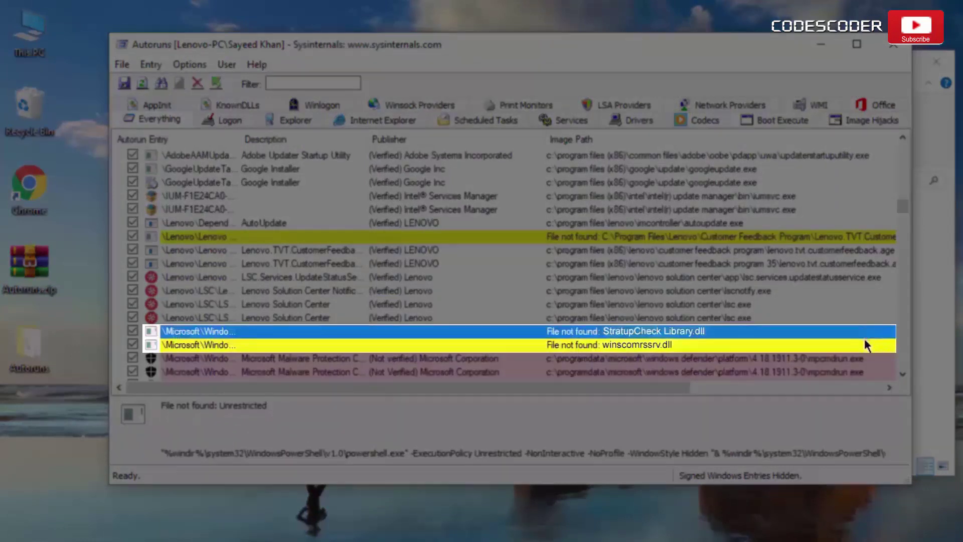
pyautogui.click(865, 346)
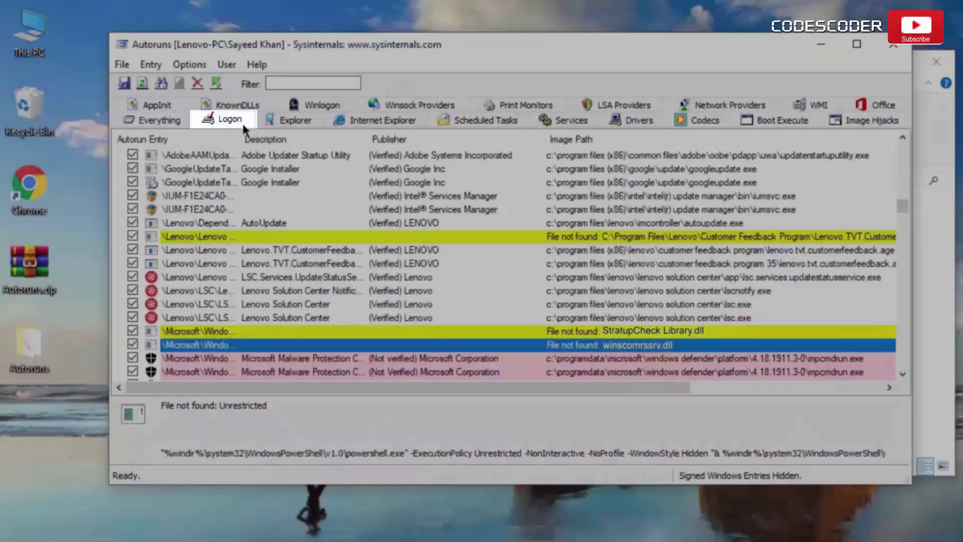
# - Switch to the Logon tab and scroll through its AcroTray and SwitchBoard entries
pyautogui.click(242, 123)
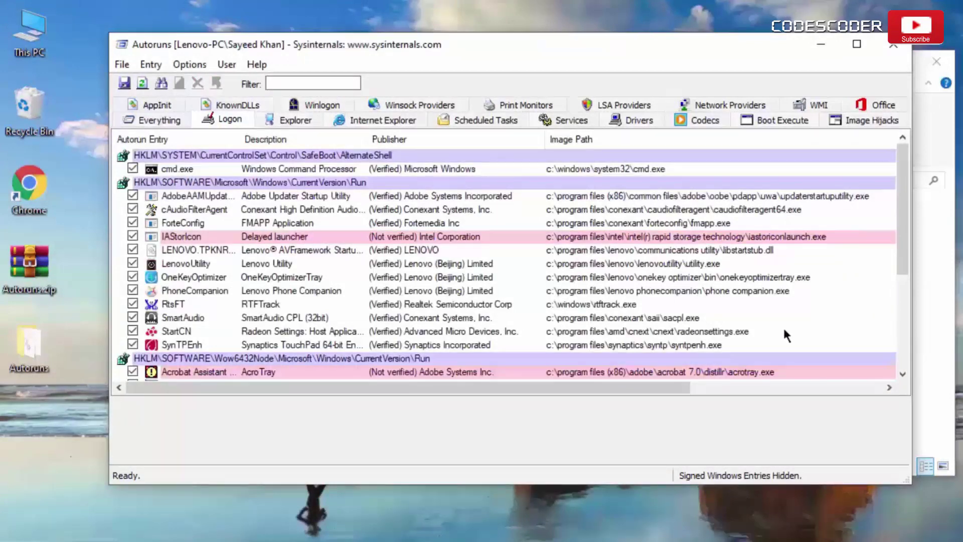
pyautogui.click(898, 374)
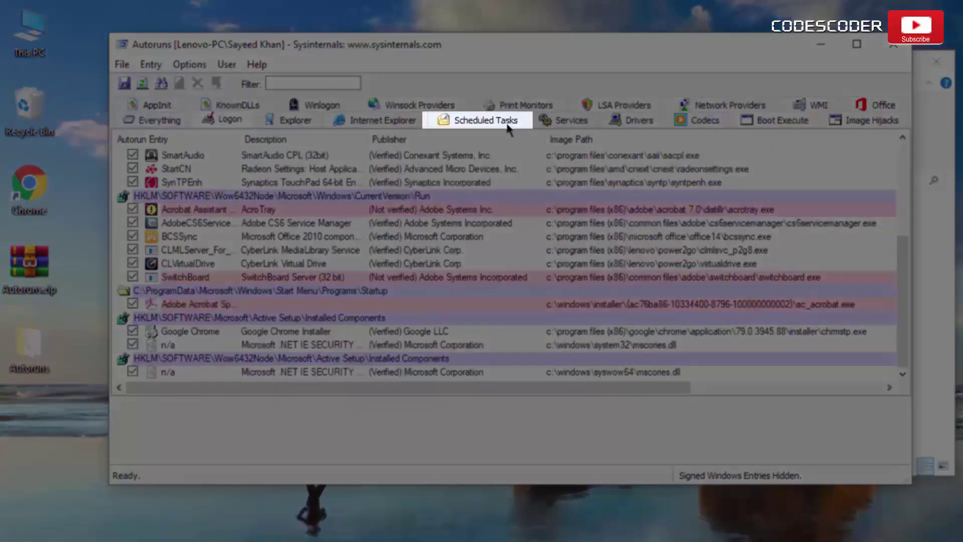
# - On the Scheduled Tasks tab, delete the winscomrssrv.dll task and select StratupCheck Library.dll
pyautogui.click(508, 125)
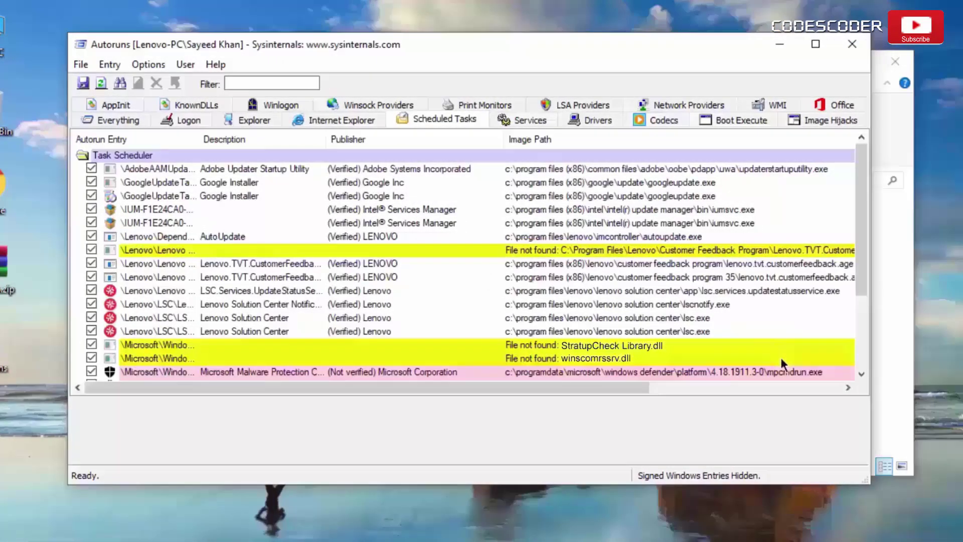
pyautogui.click(781, 357)
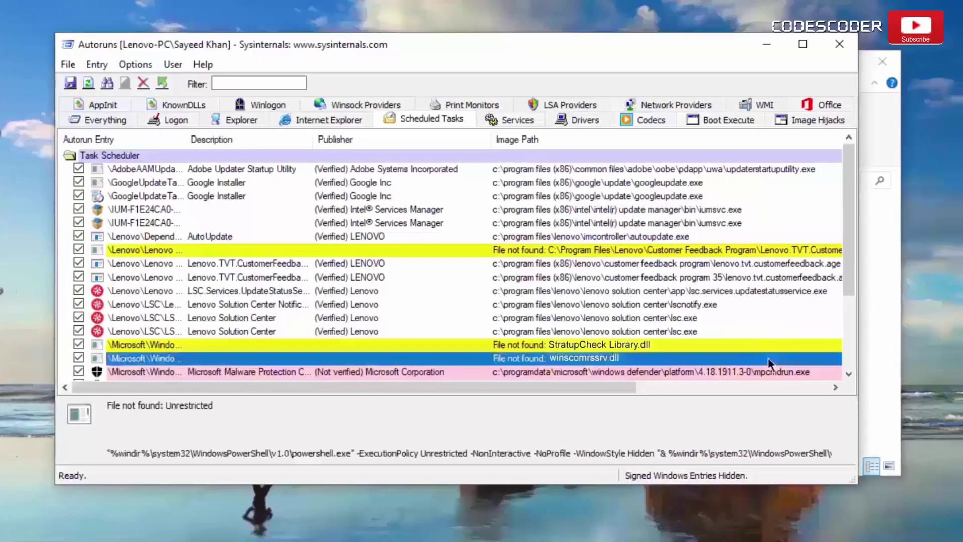
pyautogui.rightClick(781, 357)
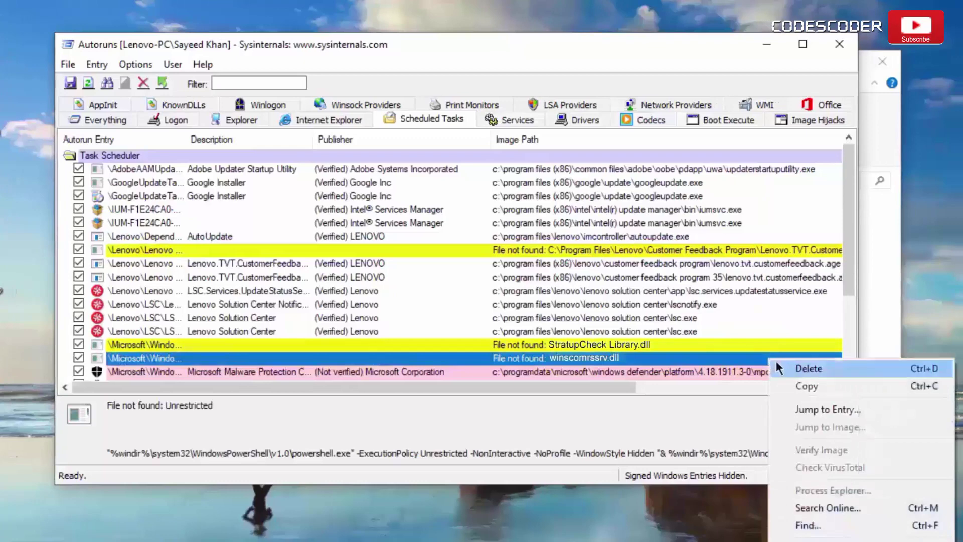
pyautogui.click(778, 366)
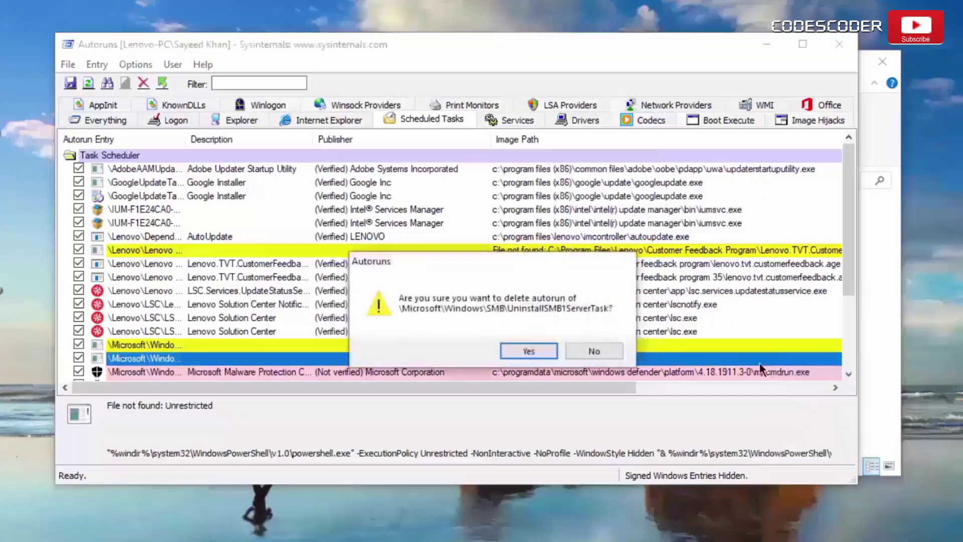
pyautogui.click(537, 352)
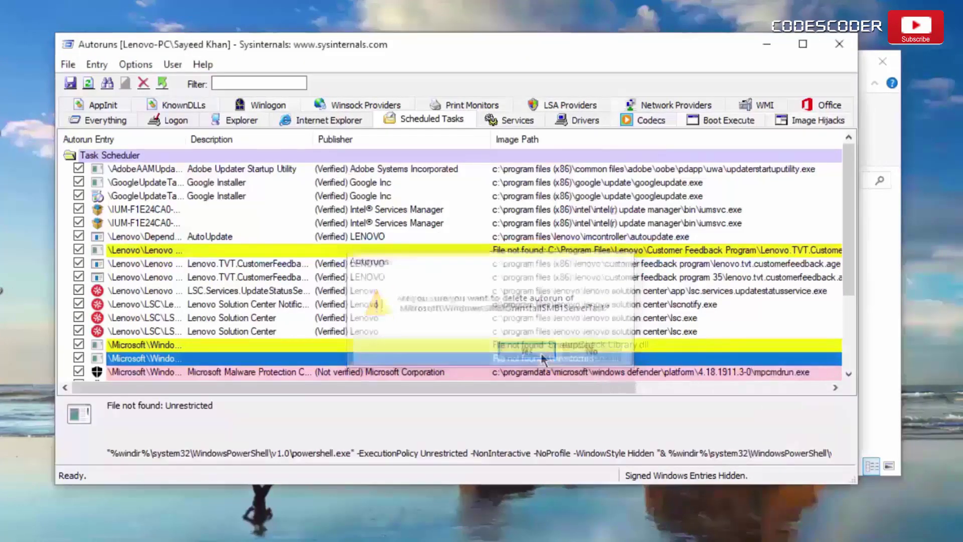
pyautogui.click(699, 345)
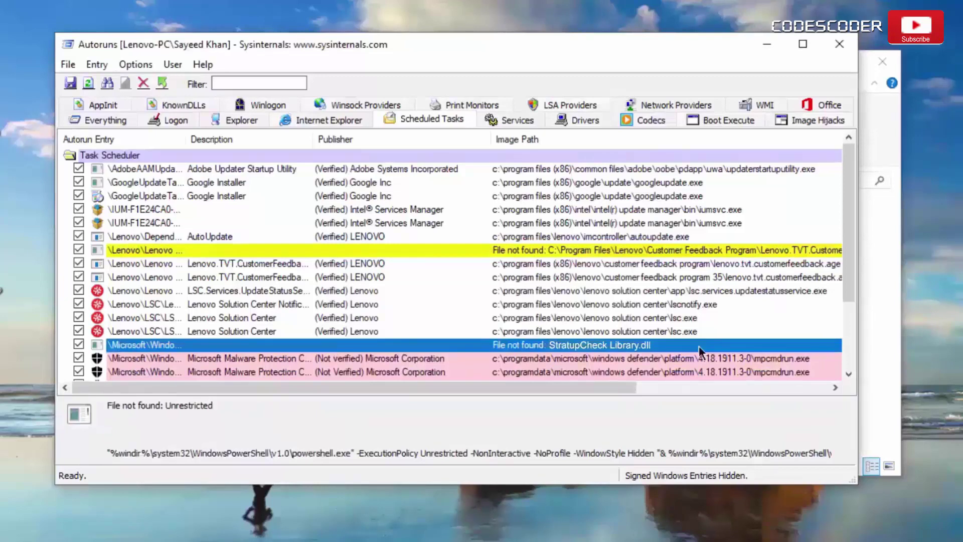
# - Delete the StratupCheck Library.dll scheduled task and confirm with Yes
pyautogui.rightClick(699, 349)
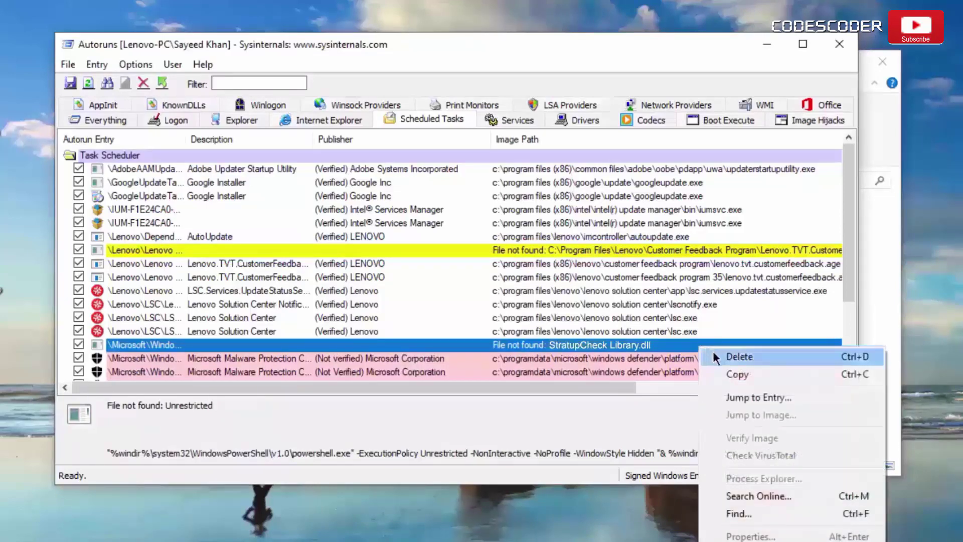
pyautogui.click(712, 351)
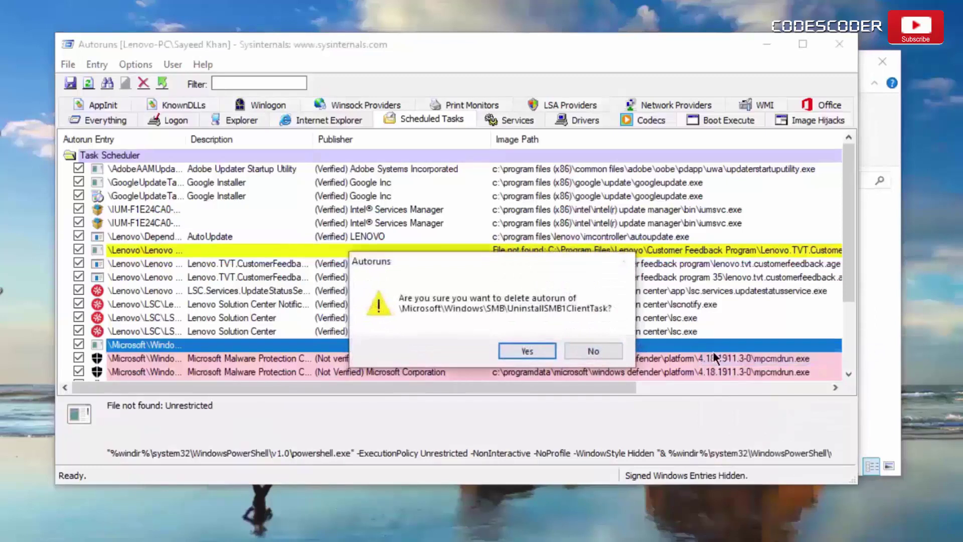
pyautogui.click(543, 353)
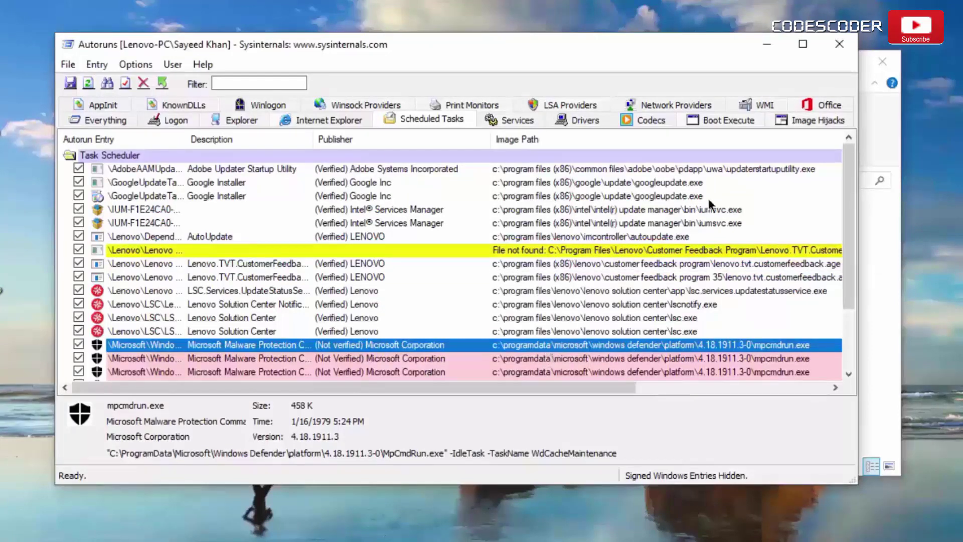
# - Close the Autoruns window and the Autoruns folder window
pyautogui.click(836, 50)
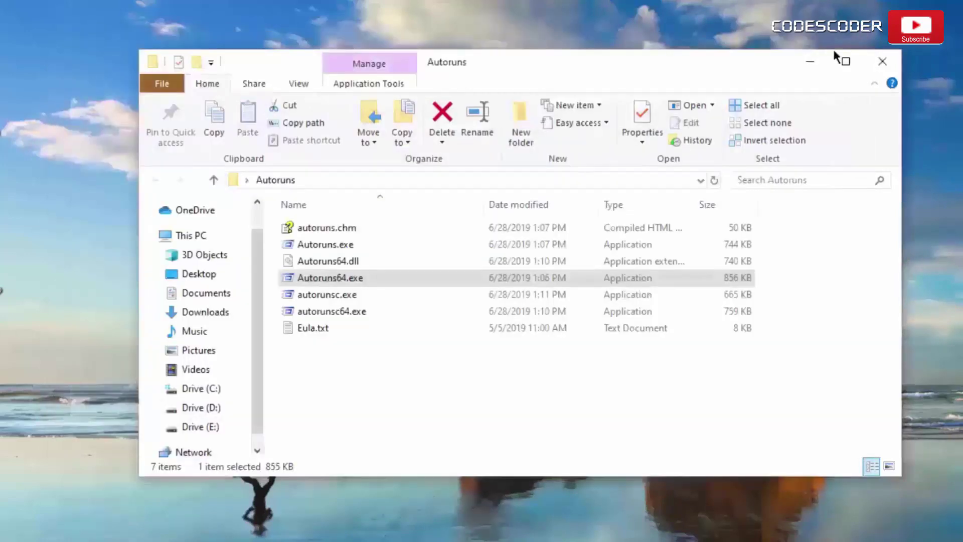
pyautogui.click(881, 61)
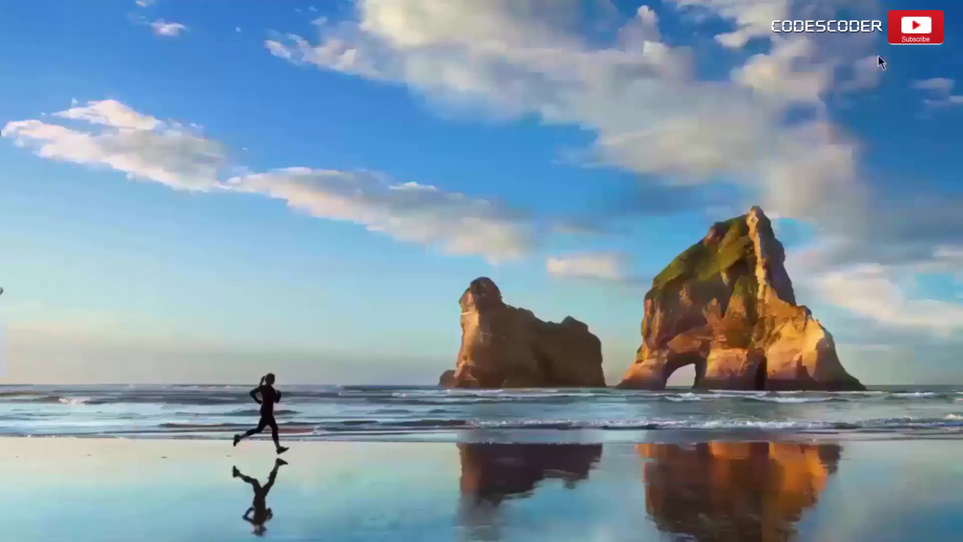